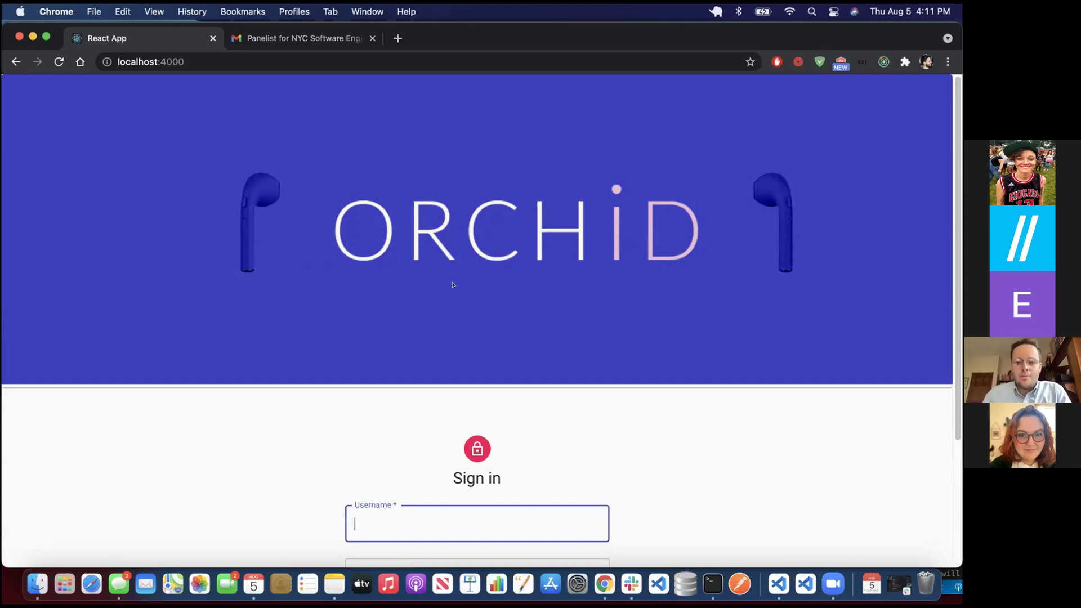
- Try signing in with a username and password that Orchid rejects
scroll(475, 254, down, 5)
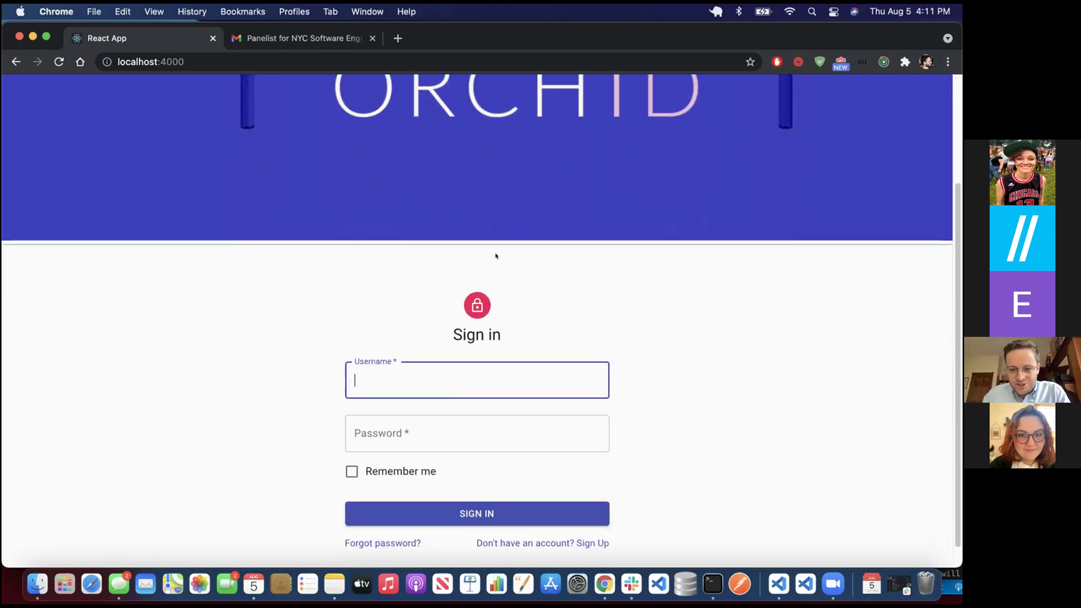
click(462, 381)
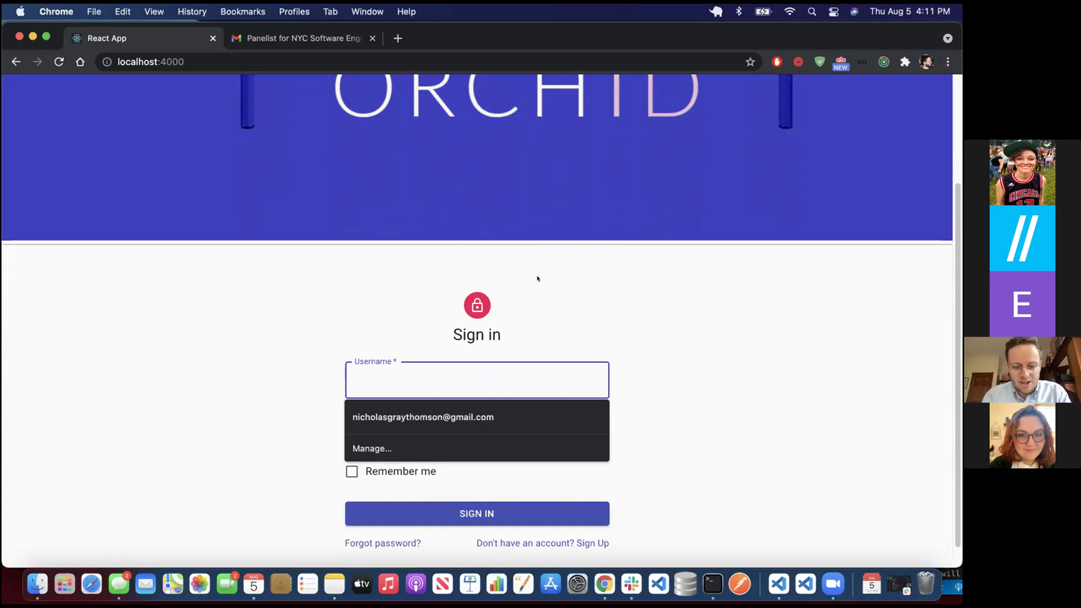
text(asdfasdf)
key(Tab)
text(asdfasdf)
click(444, 513)
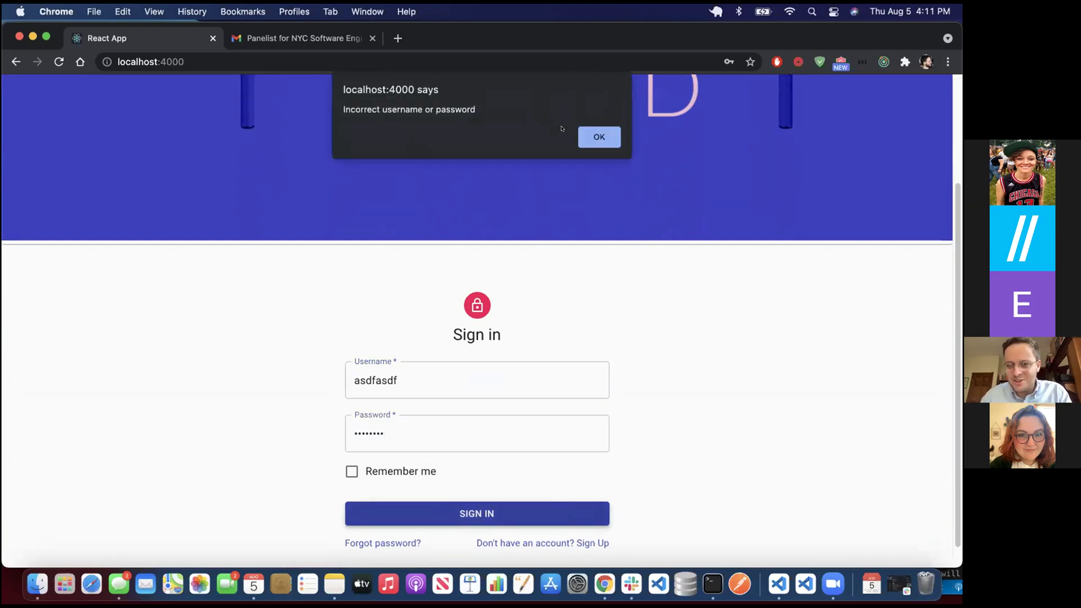
- Dismiss the incorrect-credentials alert and sign in with a valid username and password
click(596, 137)
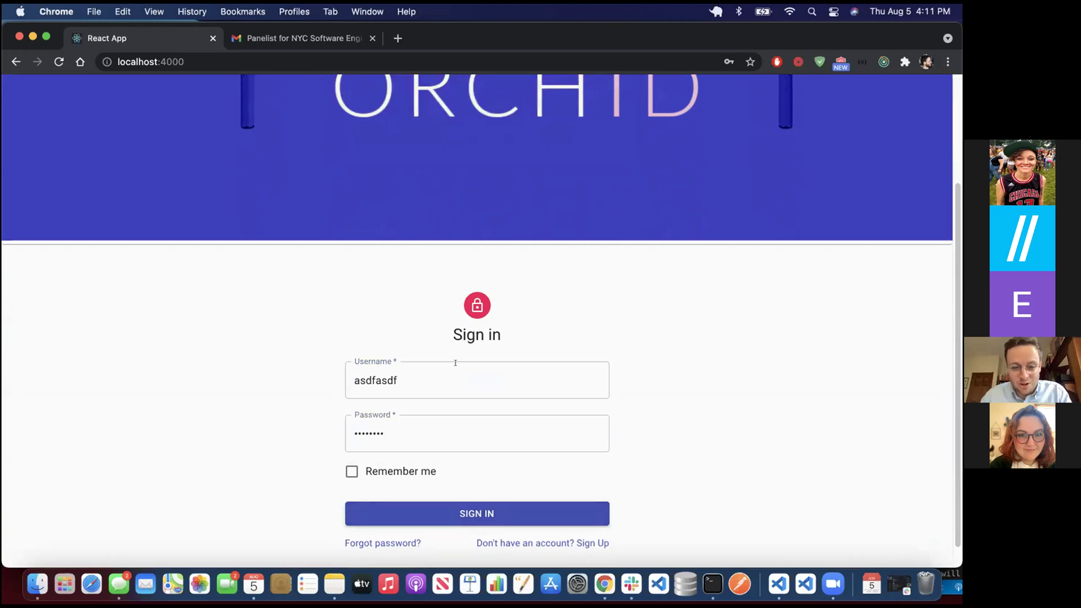
text(ntntnt)
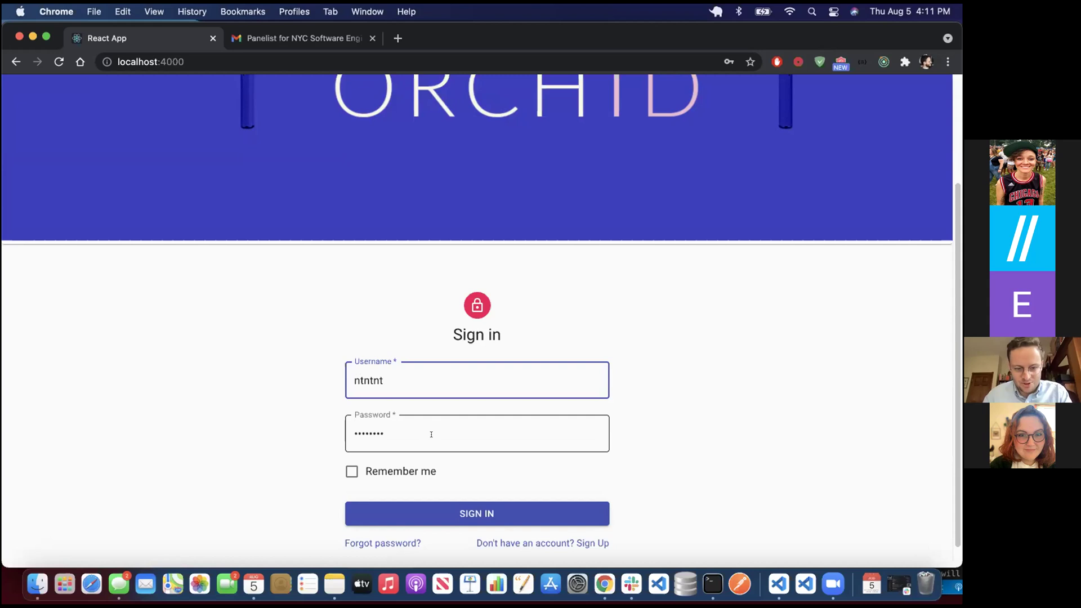
key(Tab)
text(ntntnt)
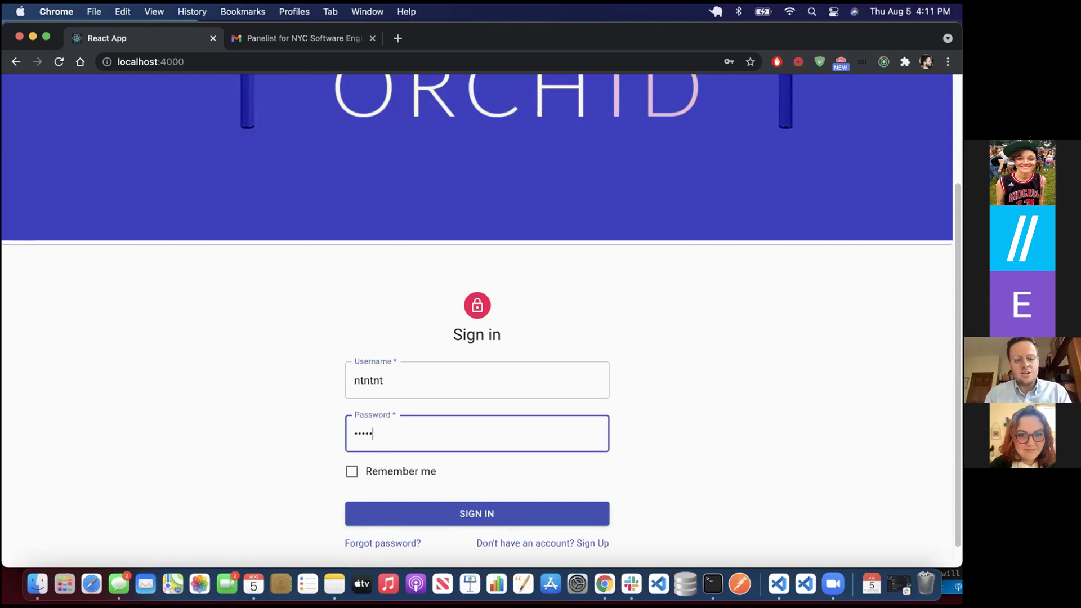
click(502, 511)
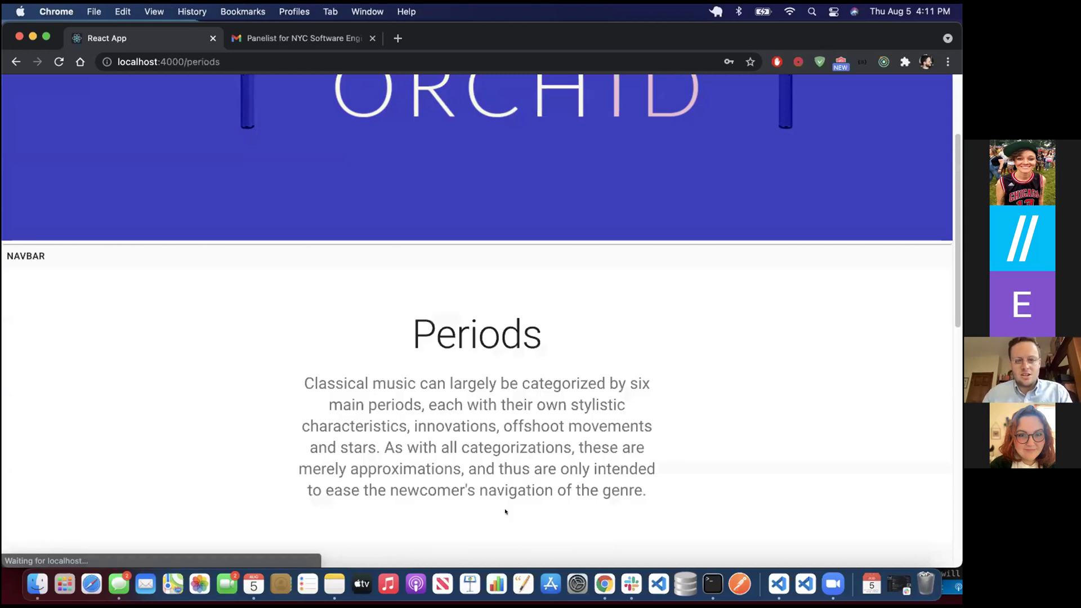
- Scroll past the Periods introduction to the six period cards, Early Music through Contemporary
scroll(507, 405, up, 3)
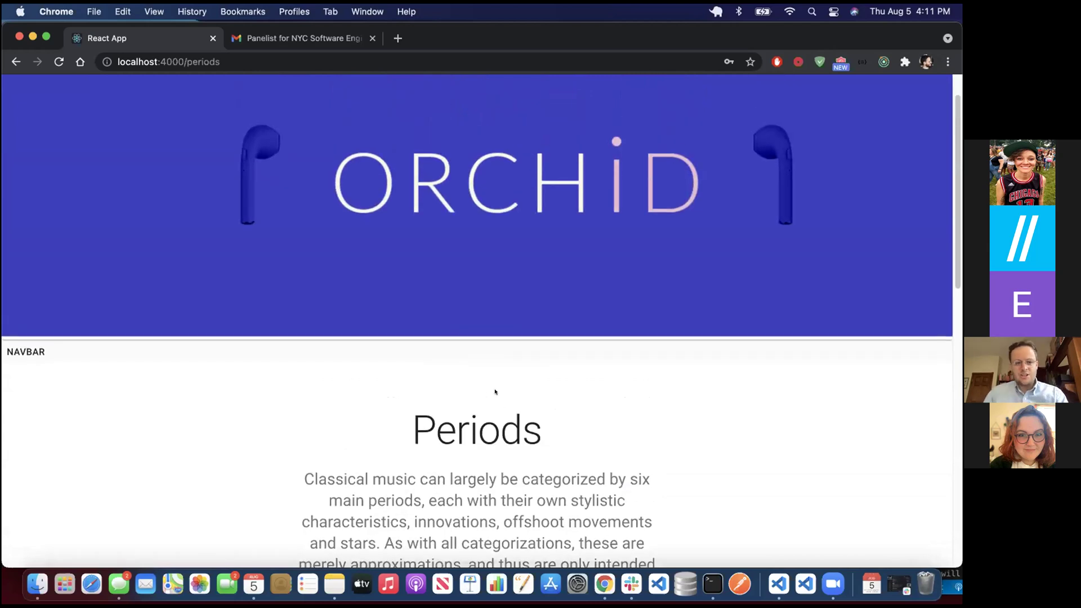
scroll(499, 371, down, 5)
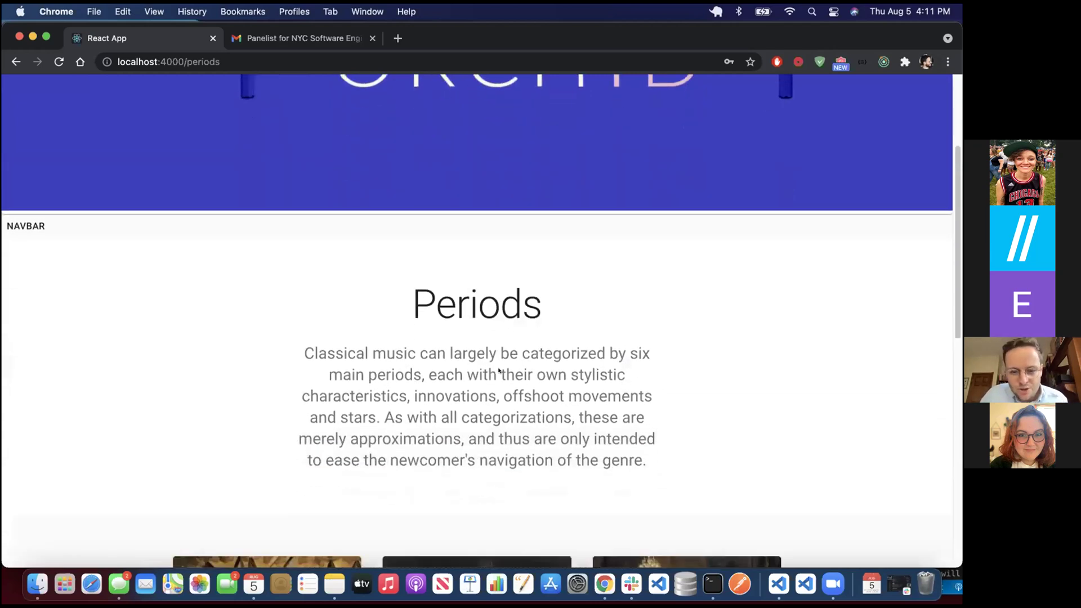
scroll(500, 371, down, 3)
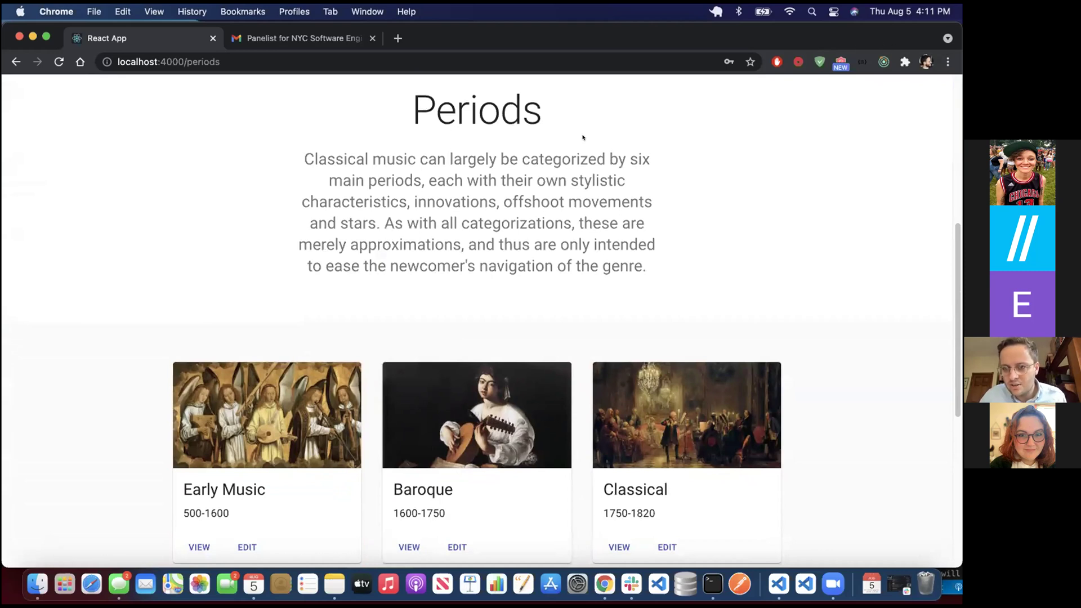
scroll(506, 213, down, 5)
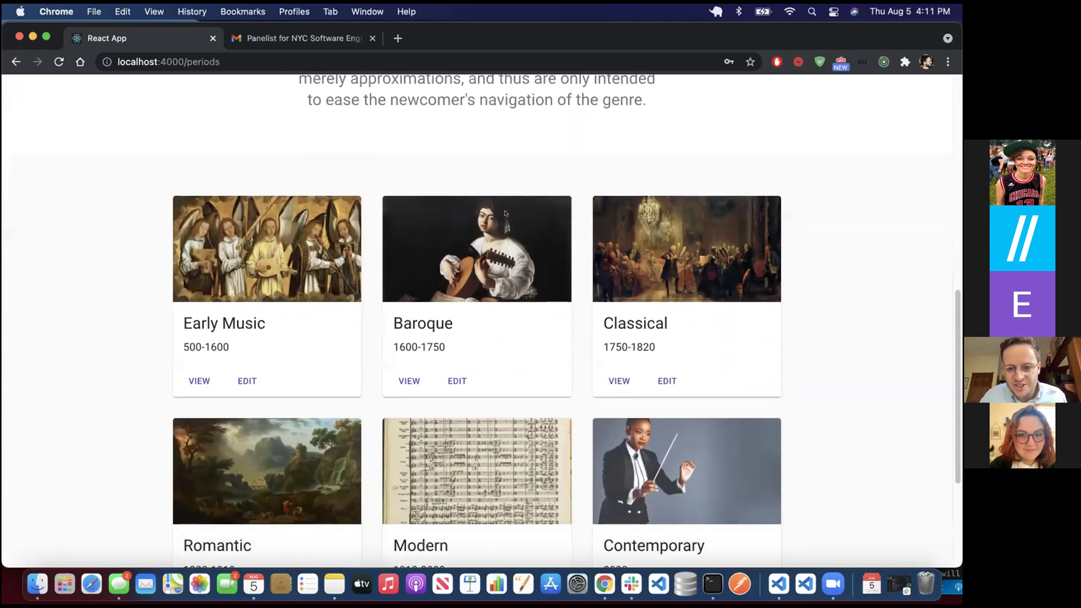
scroll(501, 213, down, 1)
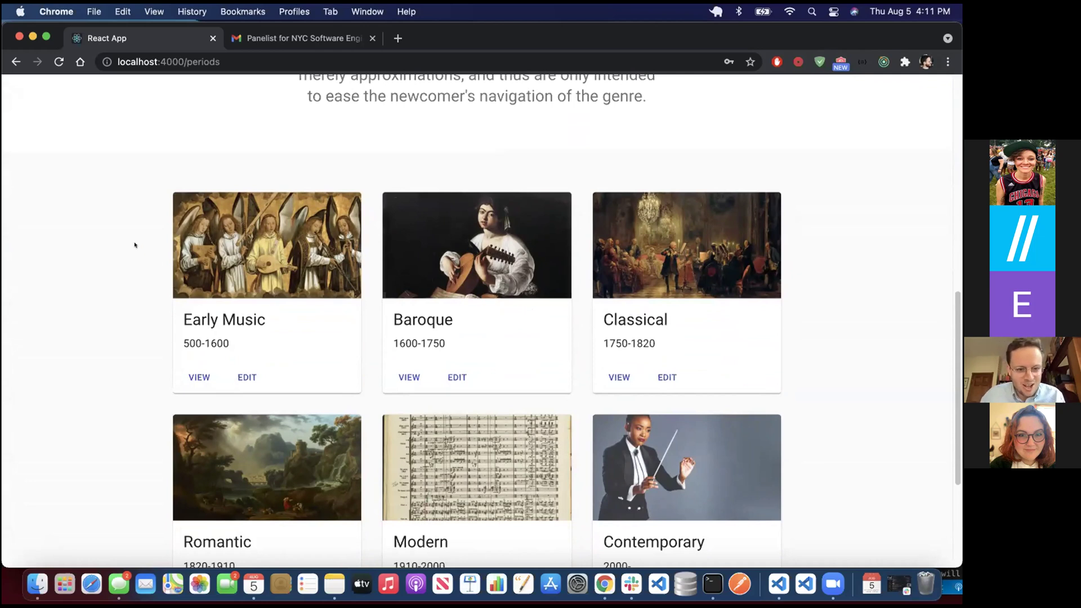
scroll(142, 223, down, 1)
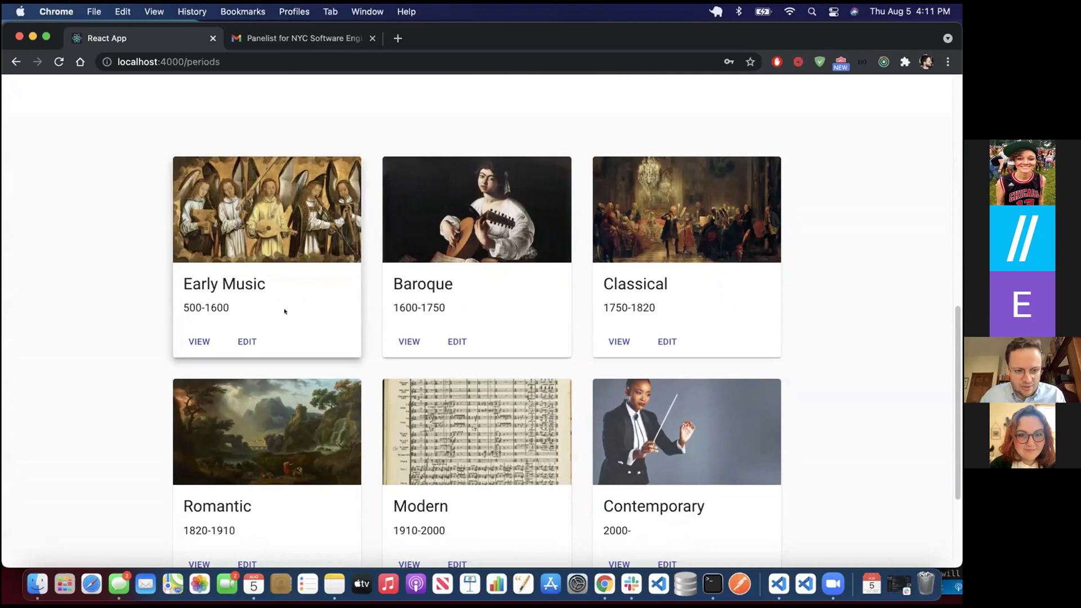
scroll(676, 366, down, 1)
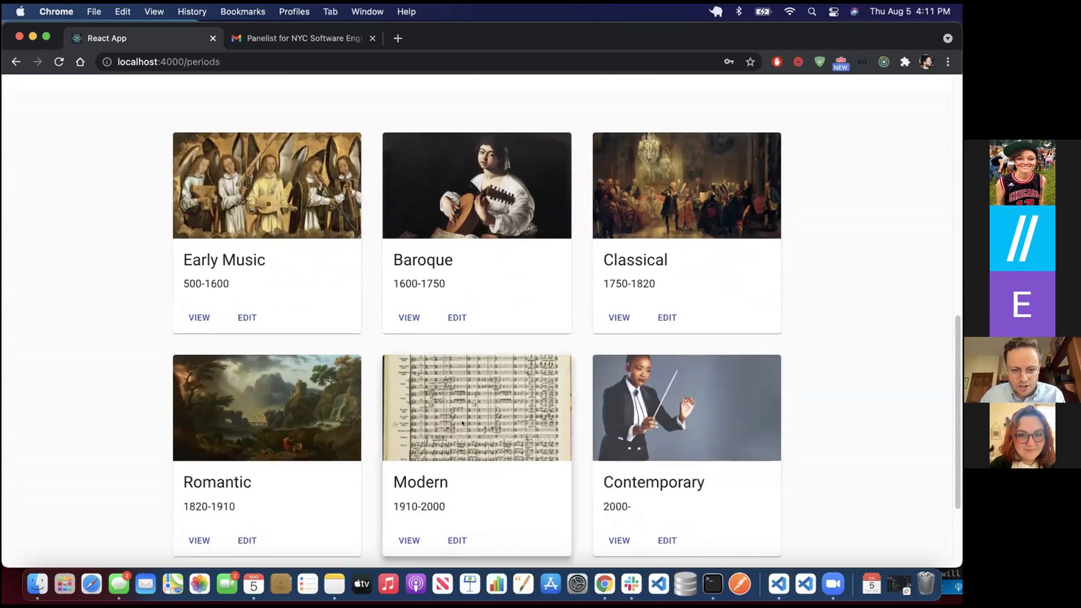
- Open the composers page for the Romantic period (1820-1910)
click(275, 498)
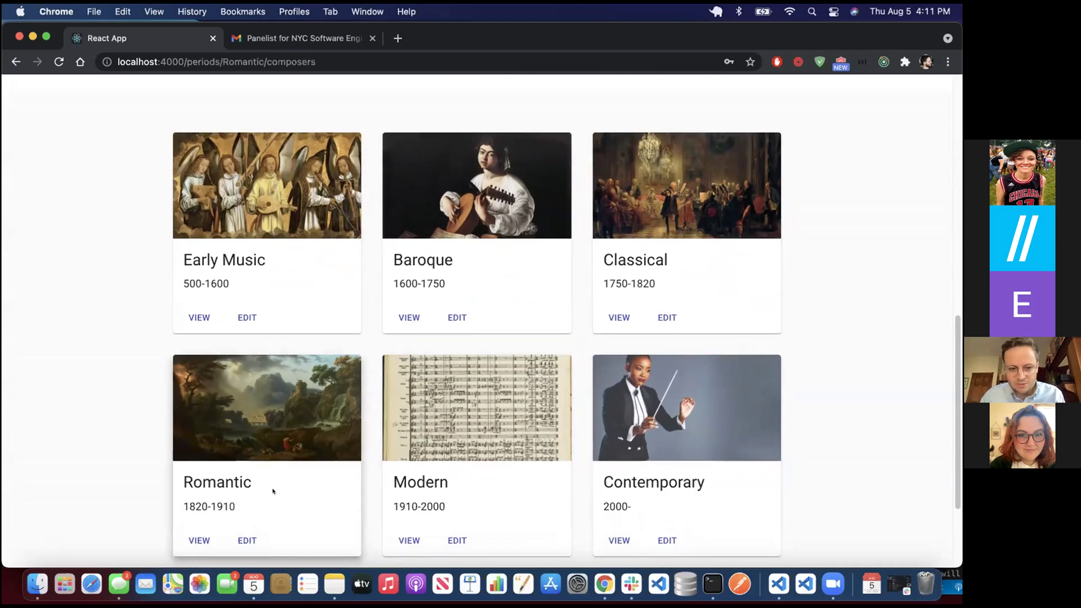
key(XF86AudioRaiseVolume)
scroll(208, 338, up, 10)
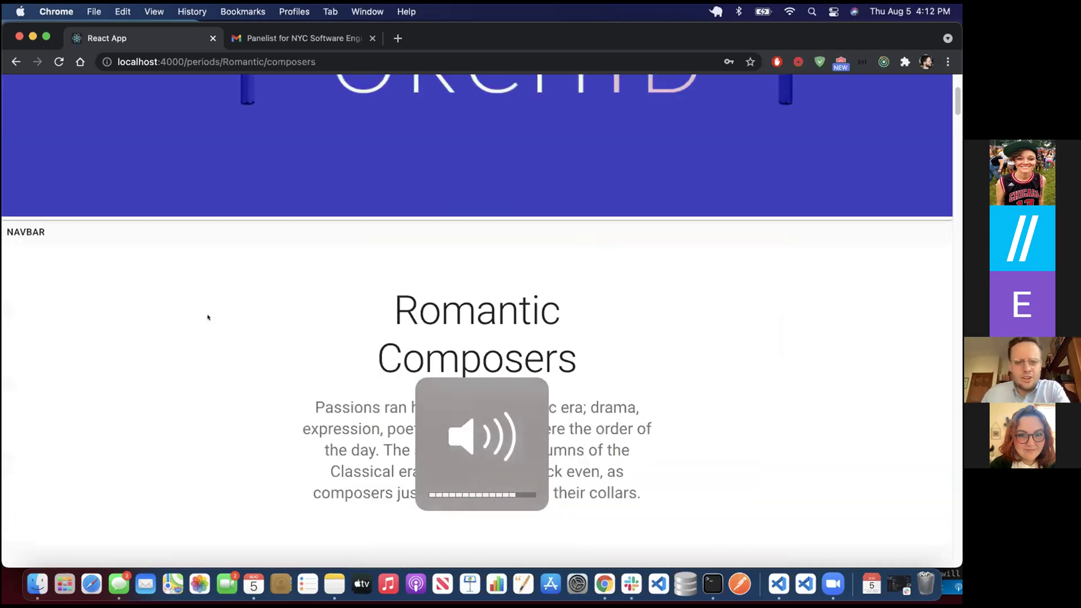
scroll(227, 331, up, 3)
- Scroll down the Romantic composers grid until Robert Schumann's card appears
scroll(248, 332, down, 3)
scroll(338, 321, down, 1)
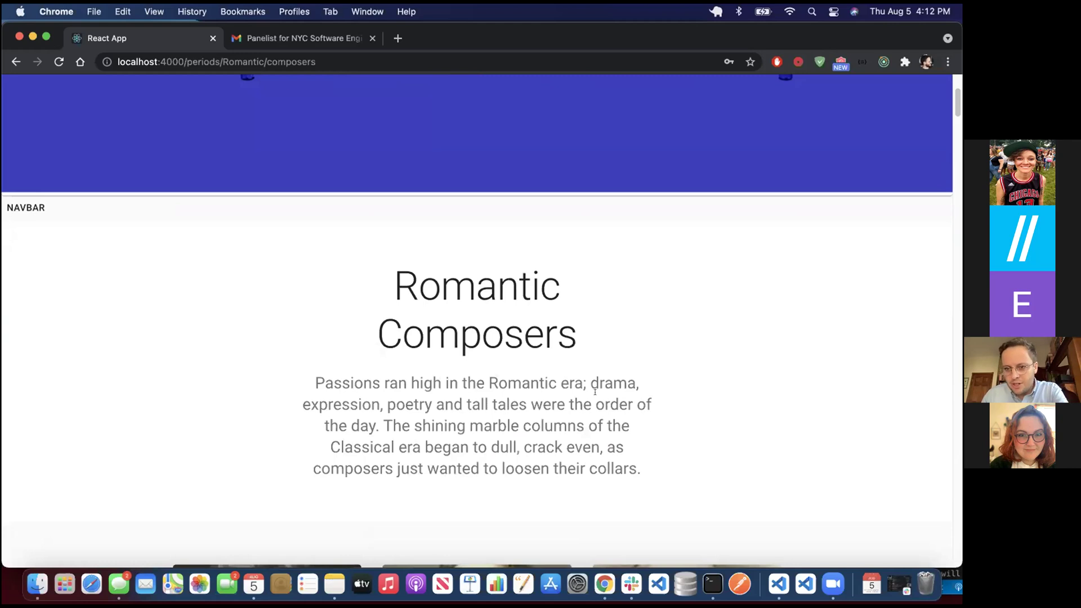
scroll(551, 469, down, 7)
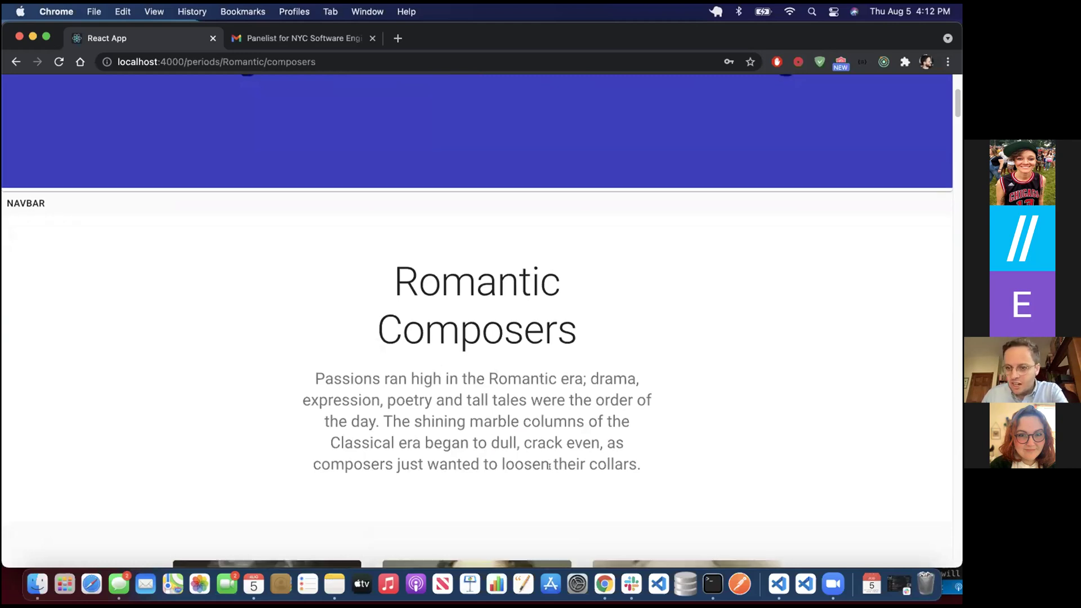
scroll(520, 436, down, 20)
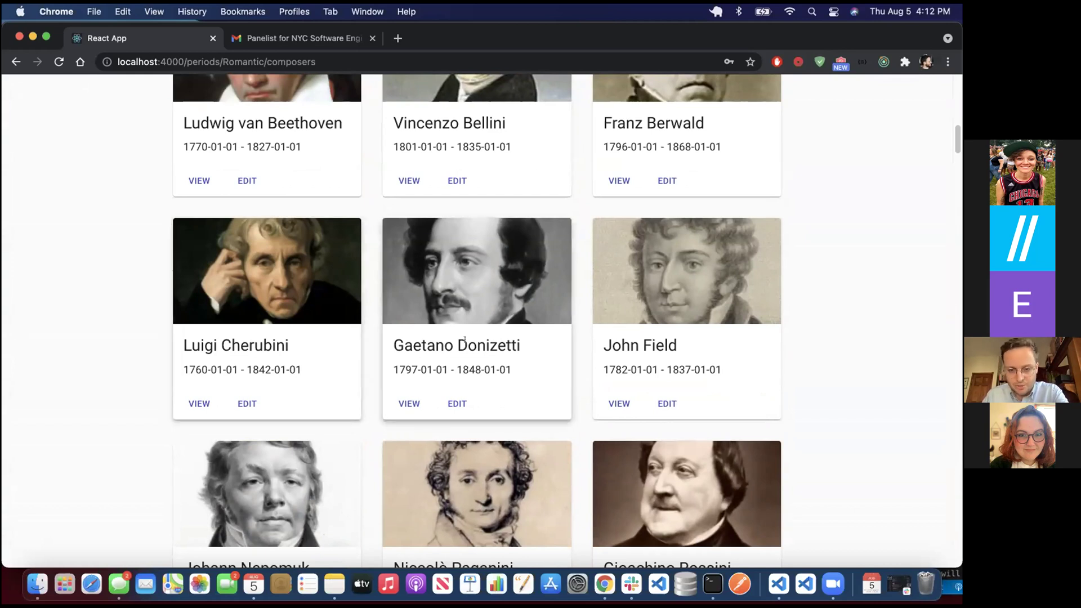
scroll(601, 308, down, 1)
scroll(601, 308, down, 6)
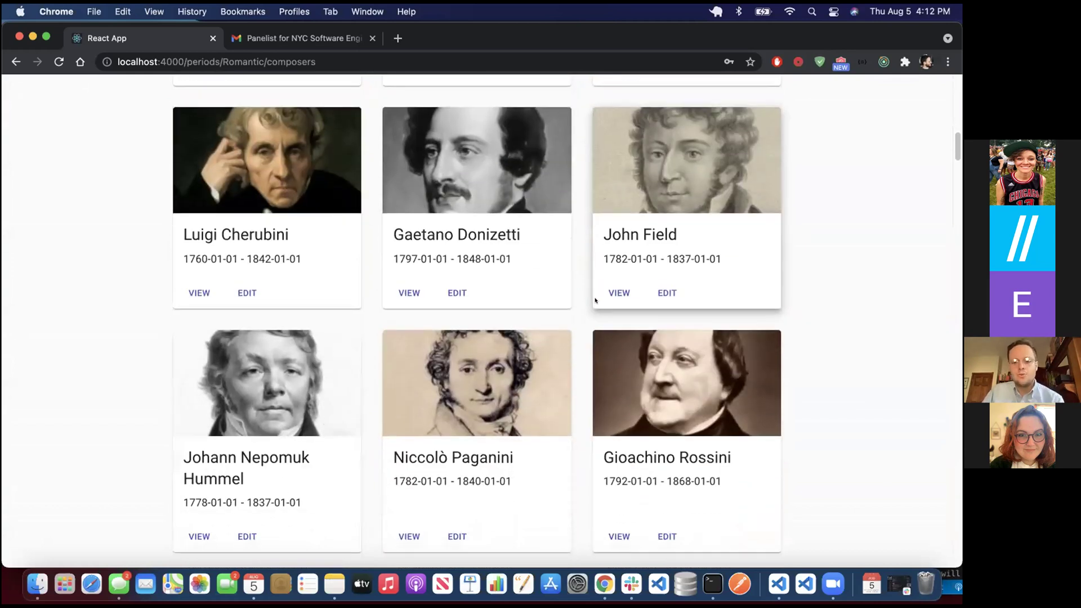
scroll(594, 304, down, 10)
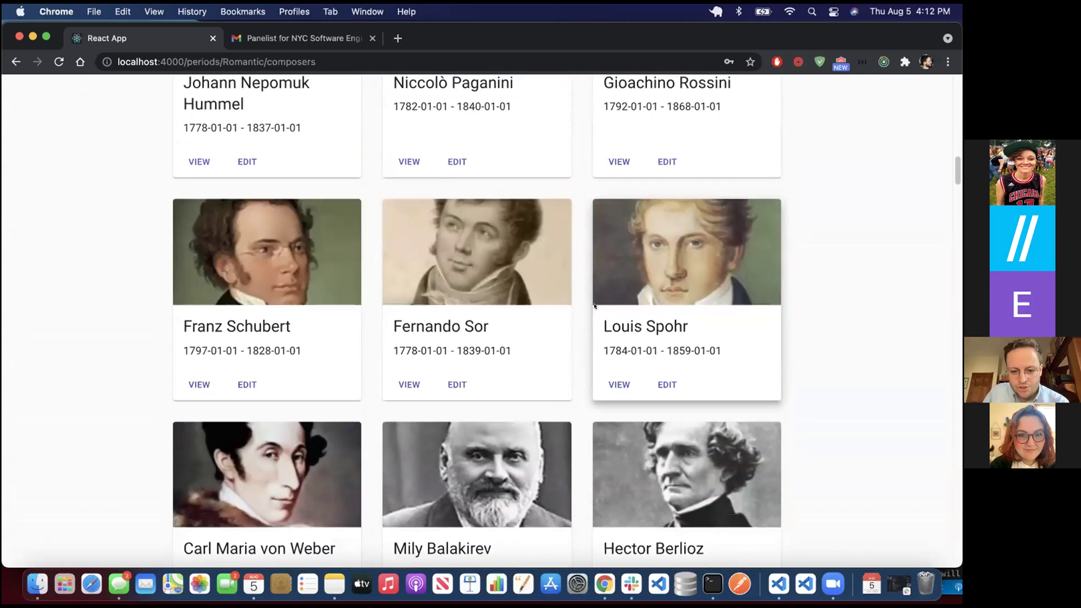
scroll(594, 307, down, 15)
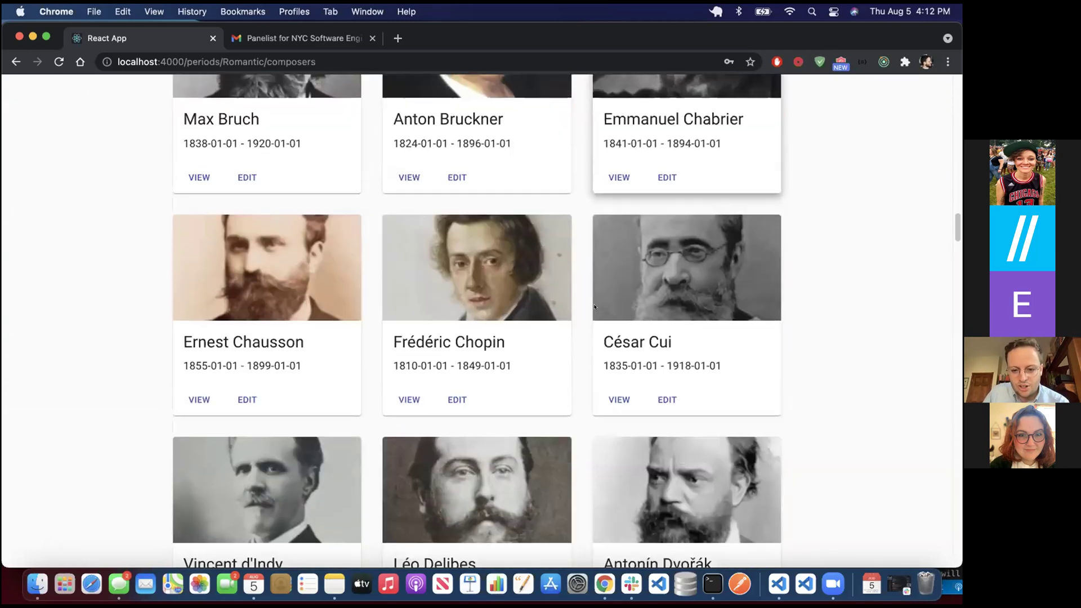
scroll(594, 308, down, 15)
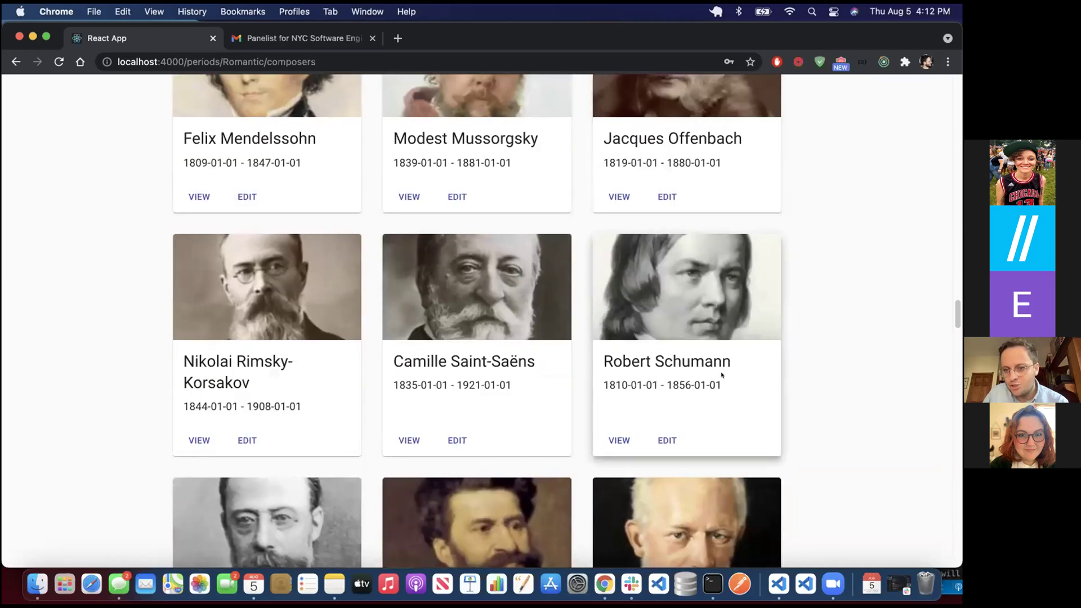
- Open Robert Schumann's compositions page and scroll through his works
click(722, 375)
scroll(557, 309, up, 15)
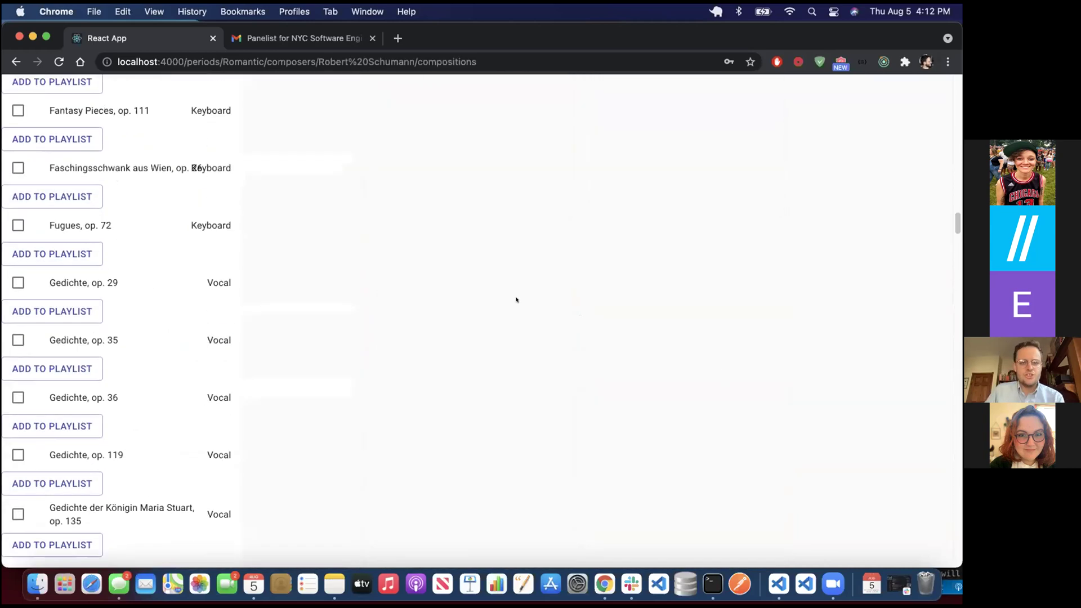
scroll(516, 300, up, 10)
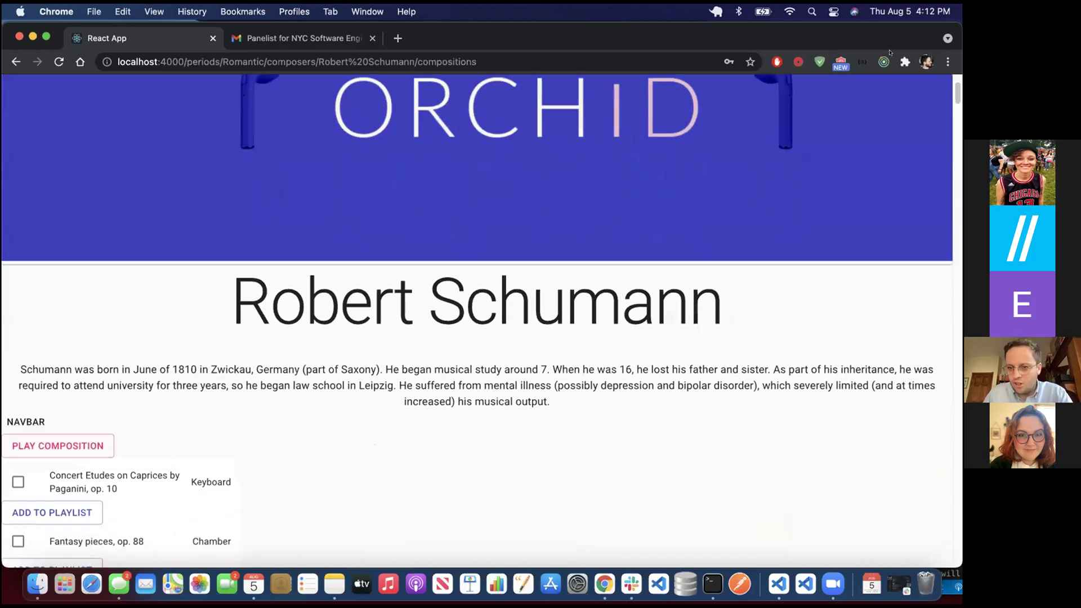
scroll(367, 365, down, 5)
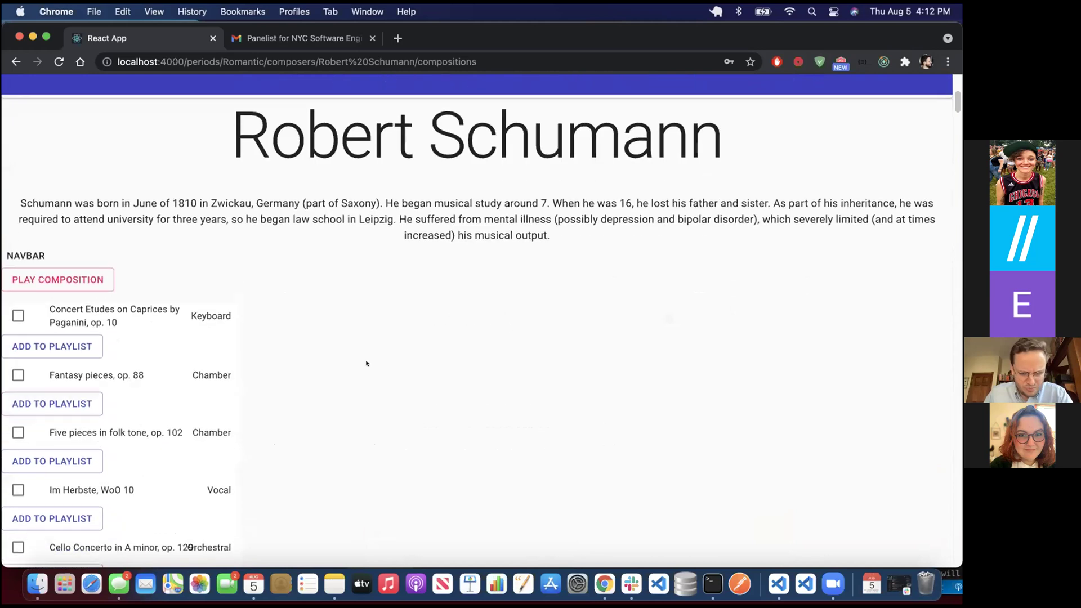
scroll(358, 389, down, 1)
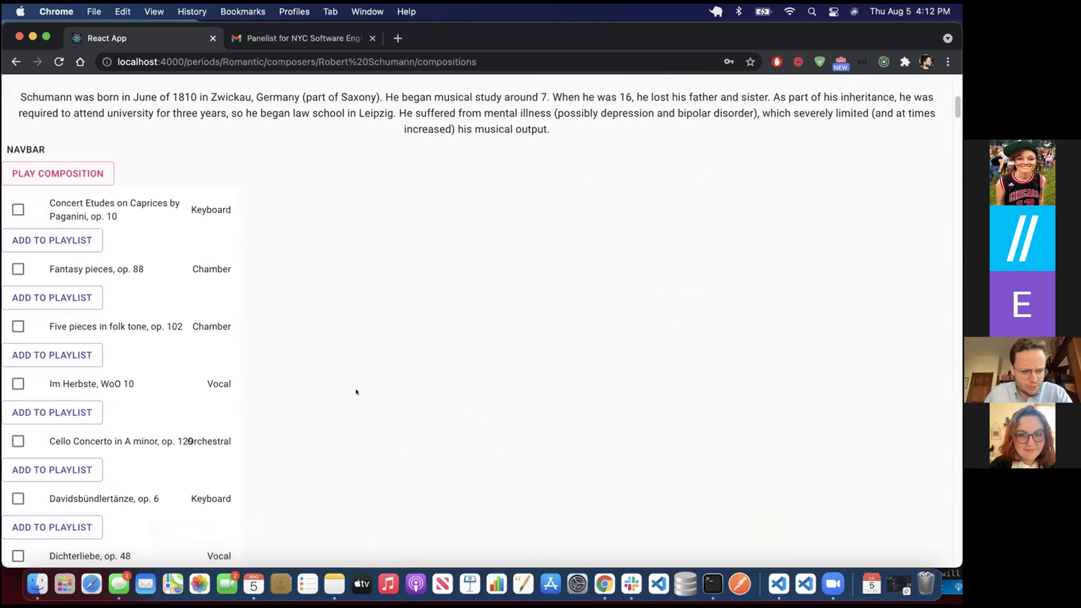
- Load Davidsbündlertänze, Op. 6 in the Spotify player, play it briefly, then pause
click(100, 498)
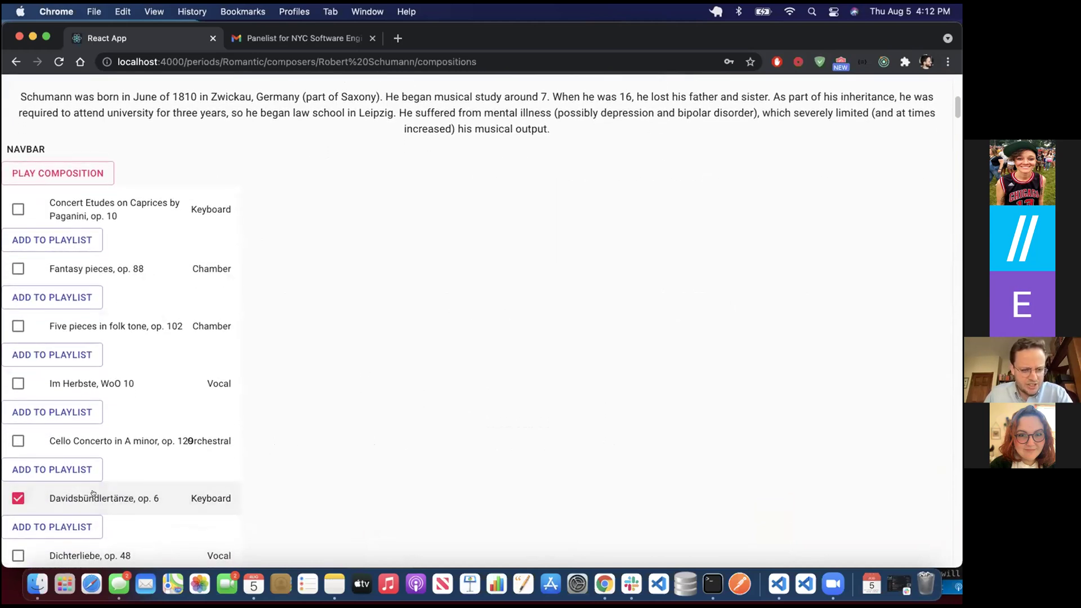
click(110, 177)
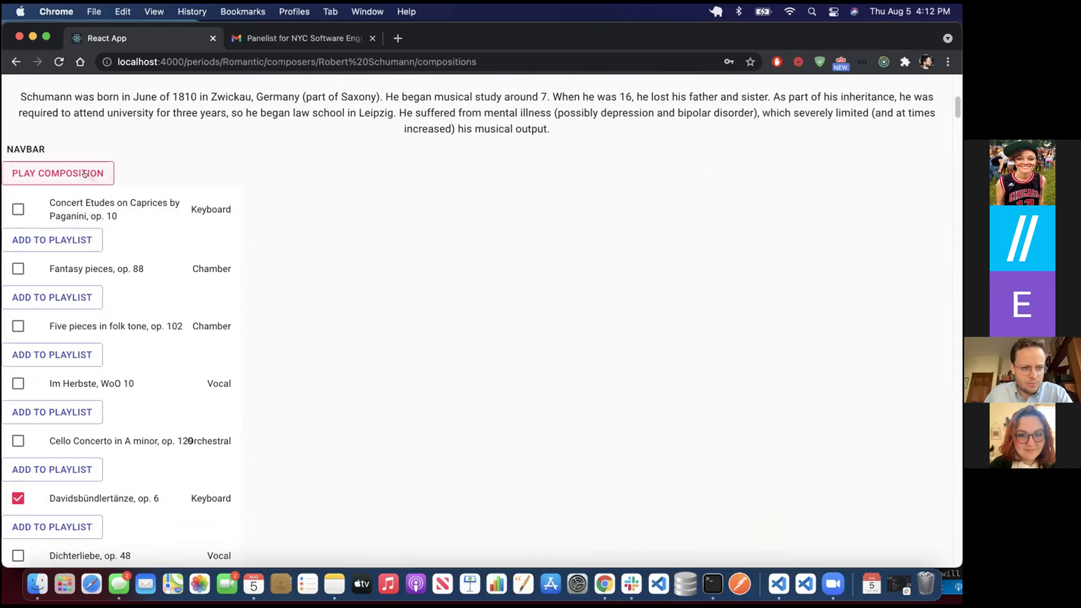
key(XF86AudioRaiseVolume)
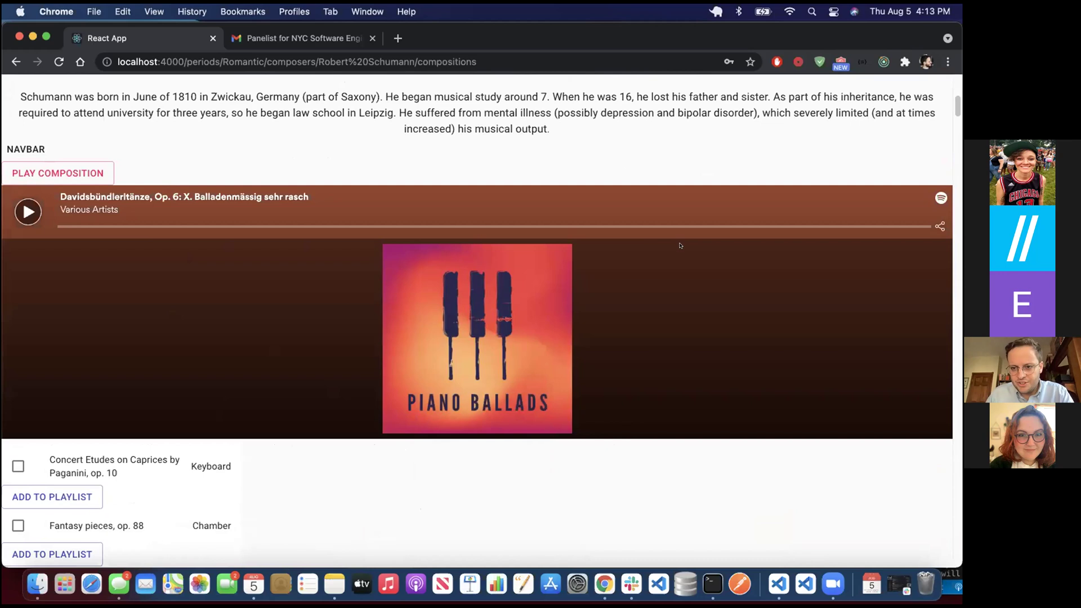
click(28, 212)
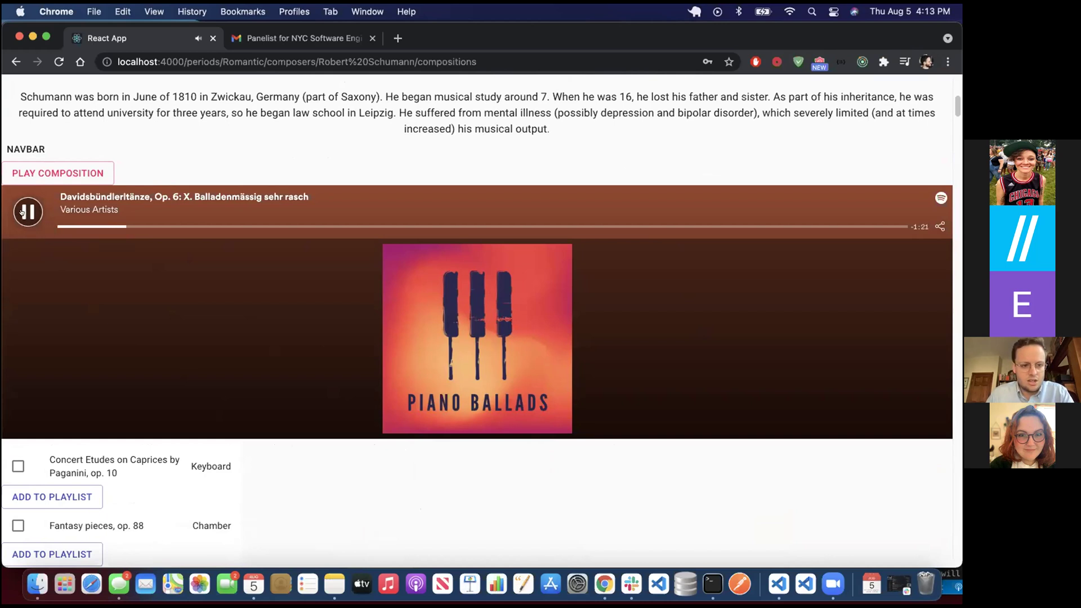
click(22, 212)
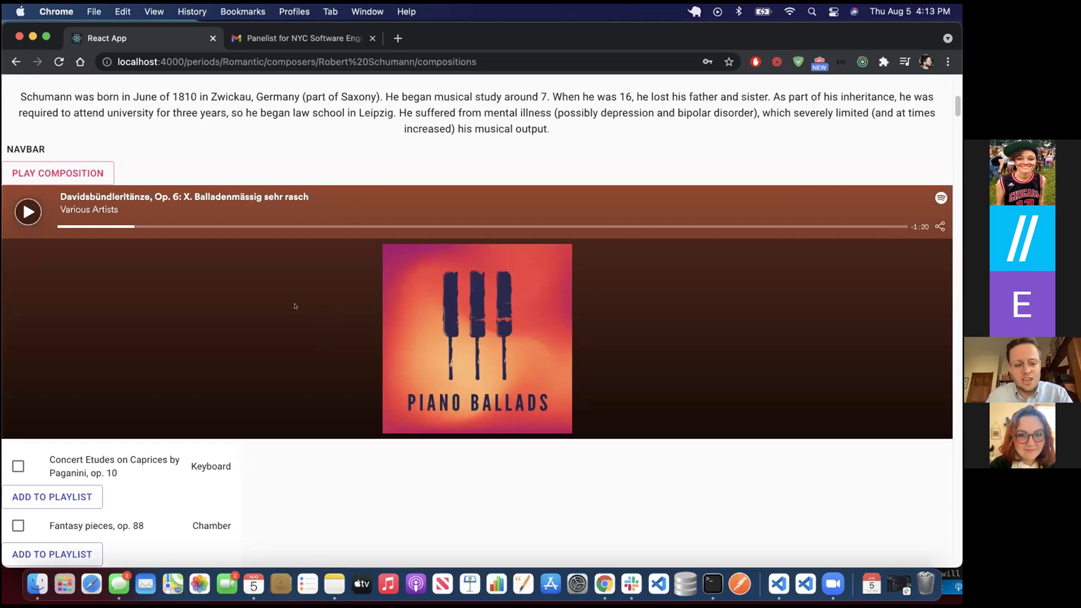
scroll(294, 306, down, 5)
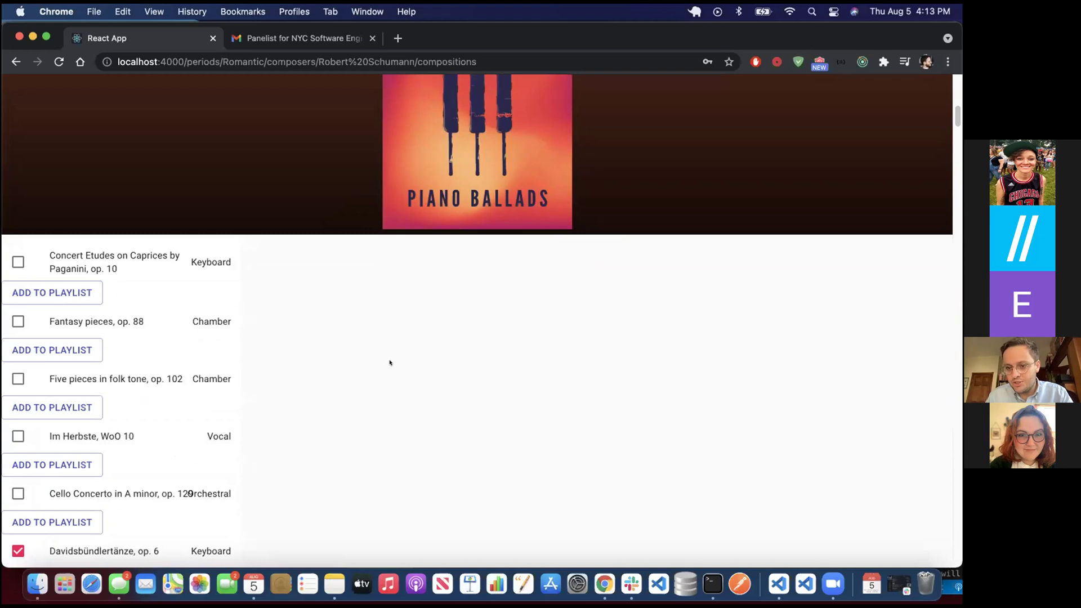
scroll(228, 365, up, 3)
scroll(228, 365, up, 3)
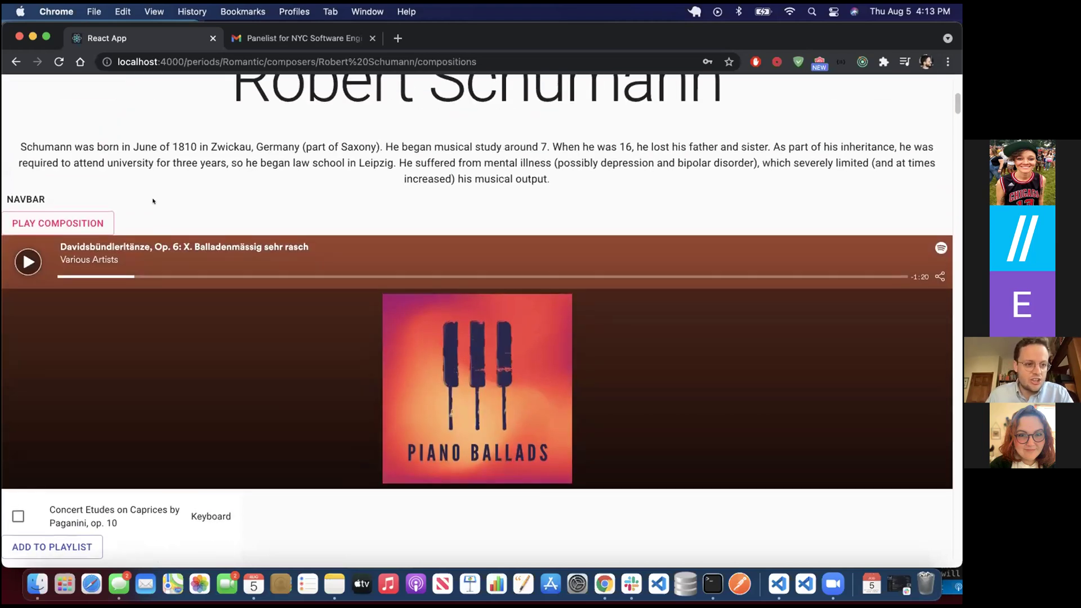
- On the Schumann Playlist, play Cello Concerto in A minor, op. 129 briefly, then pause
click(30, 195)
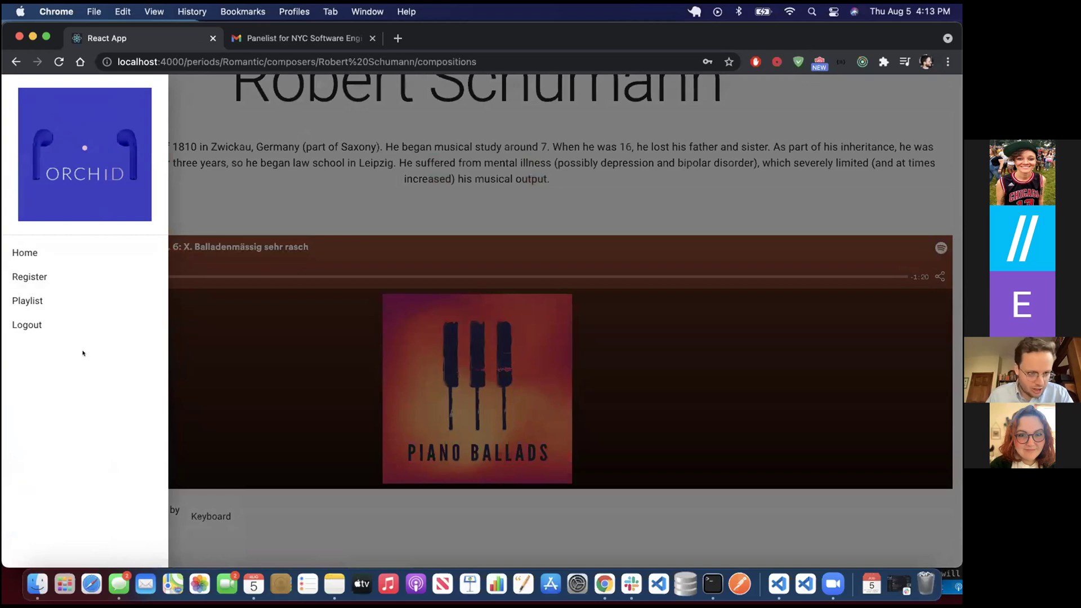
click(38, 301)
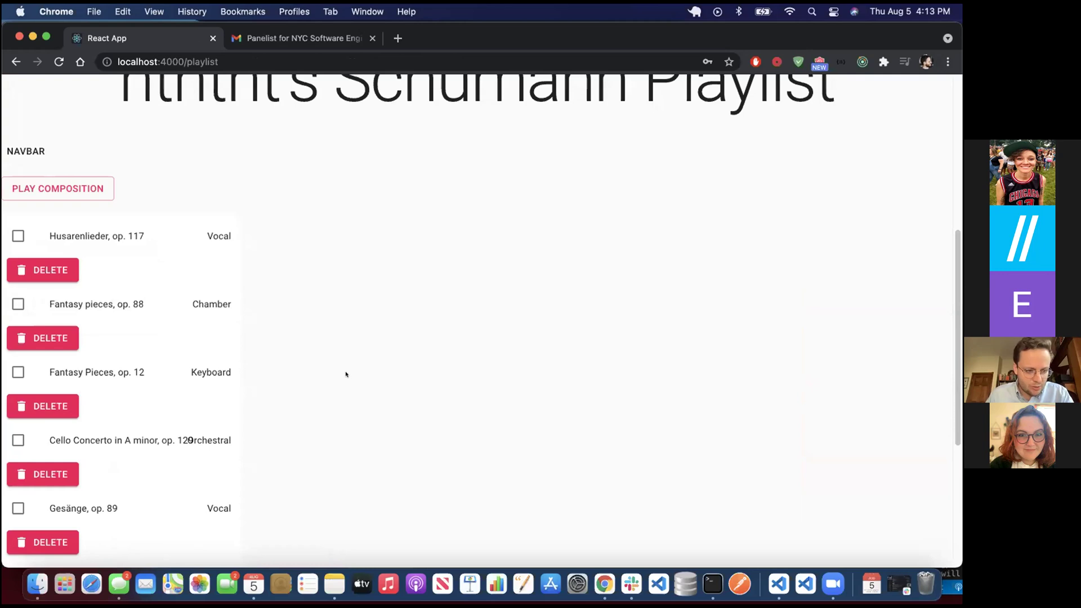
click(138, 440)
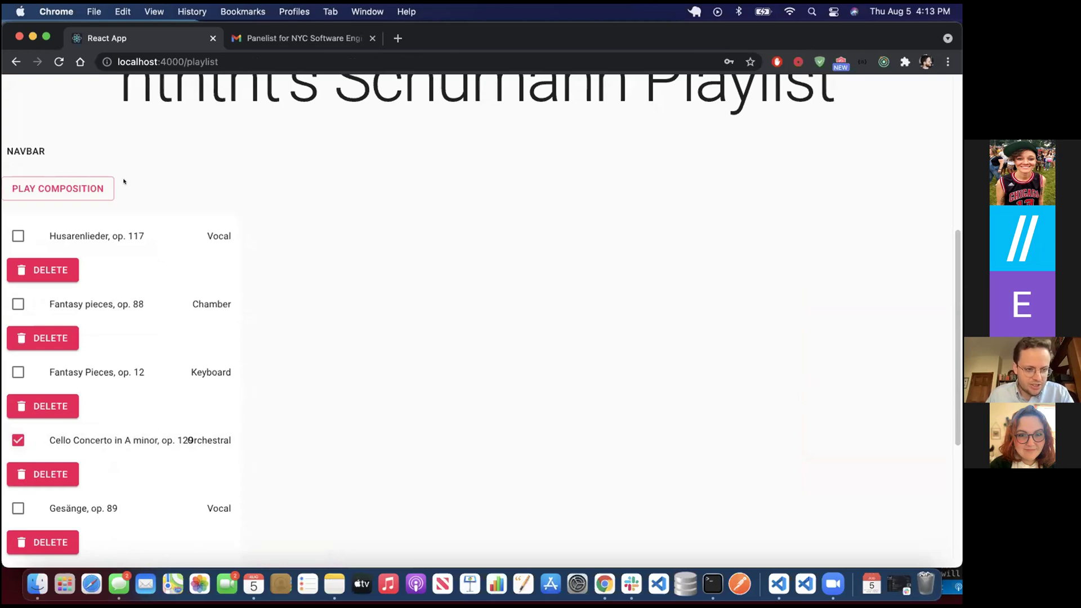
scroll(345, 304, down, 5)
scroll(343, 299, up, 7)
click(93, 288)
scroll(260, 285, down, 1)
click(37, 309)
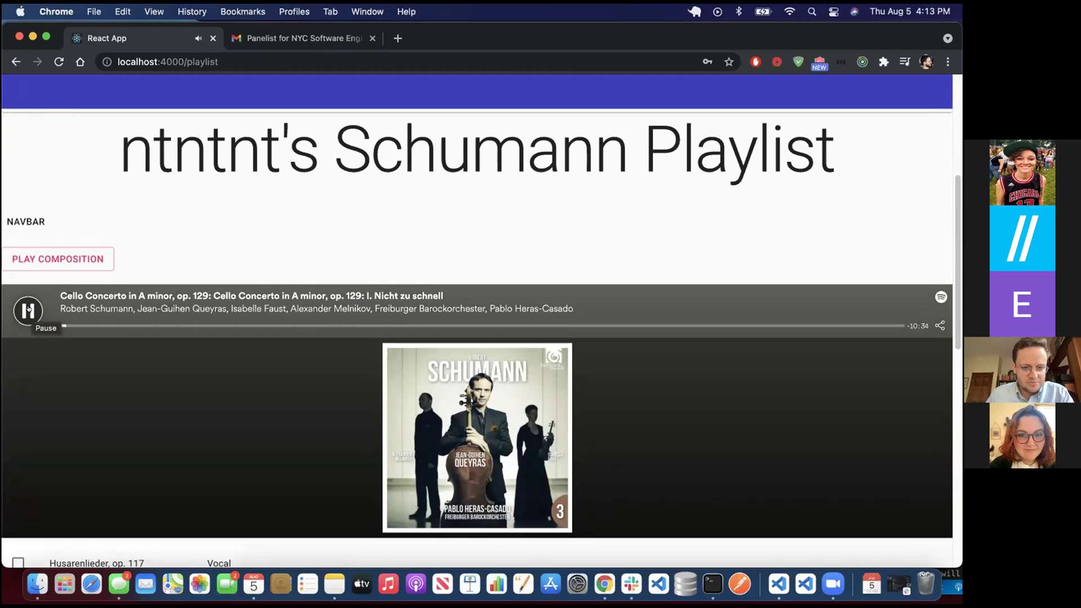
click(28, 309)
- Delete Fantasy pieces, op. 88 from the Schumann Playlist
scroll(112, 337, down, 4)
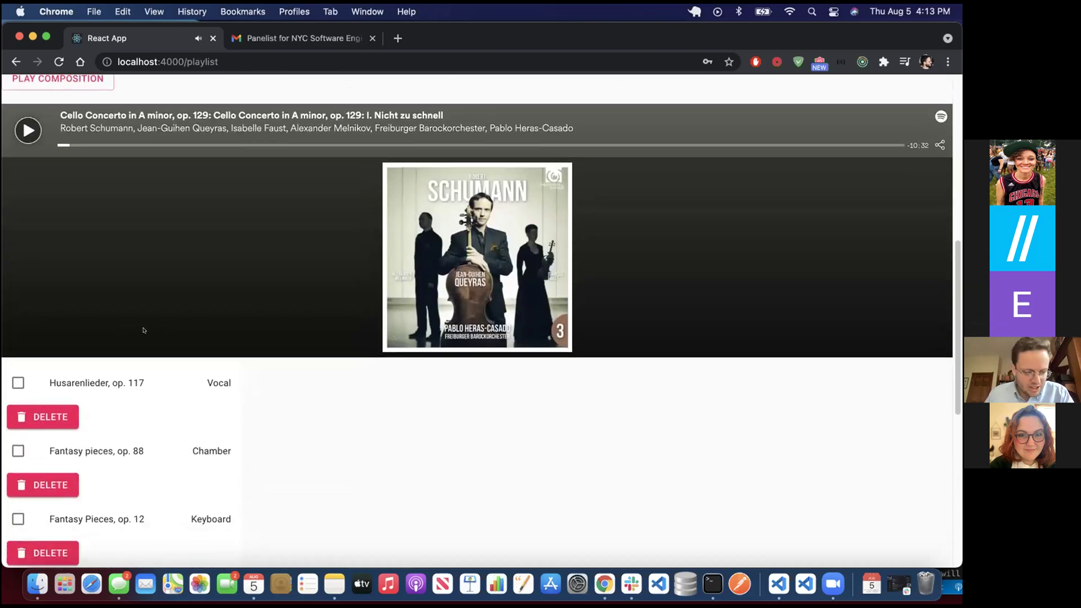
scroll(123, 332, down, 1)
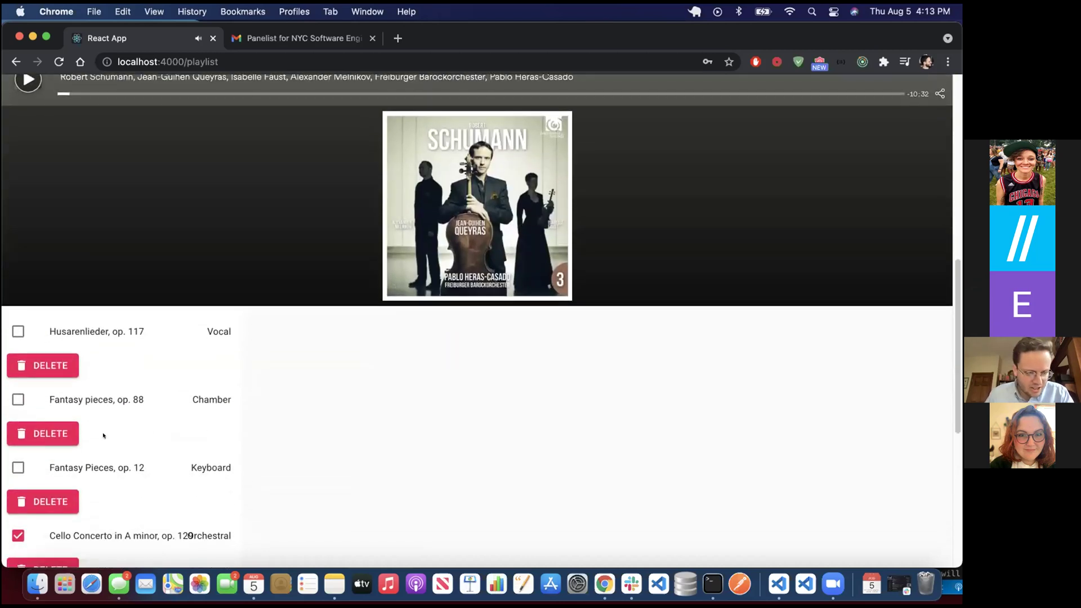
click(53, 431)
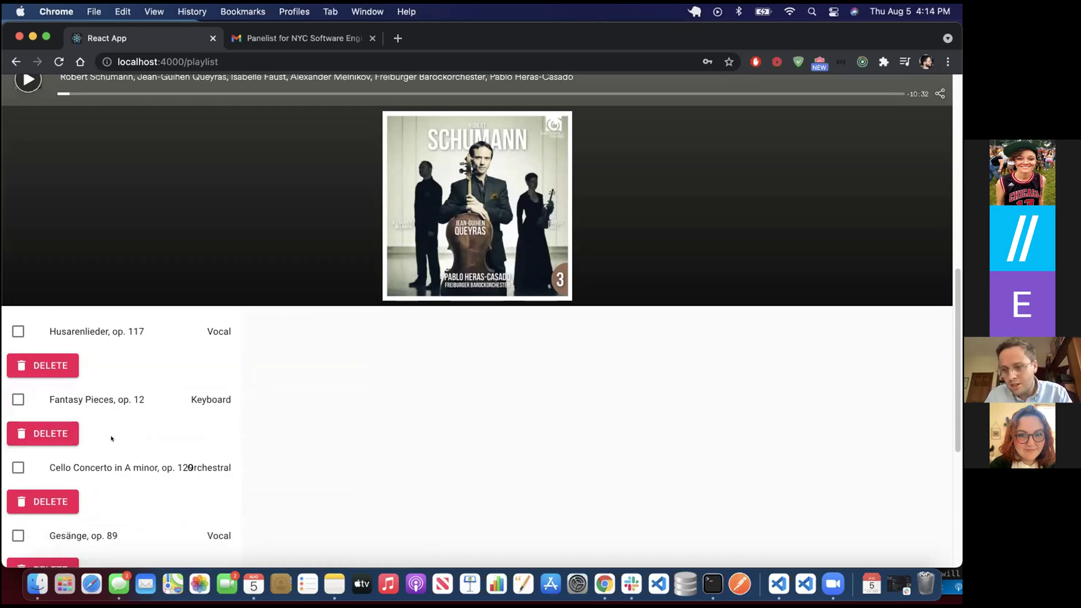